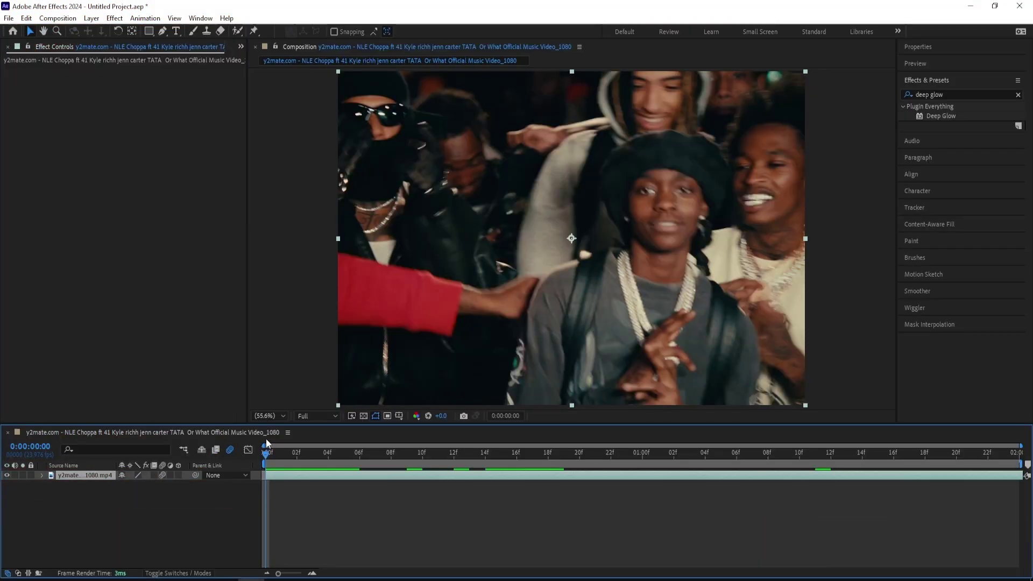
Preview the clip, then search Effects & Presets for s_shake
key("space")
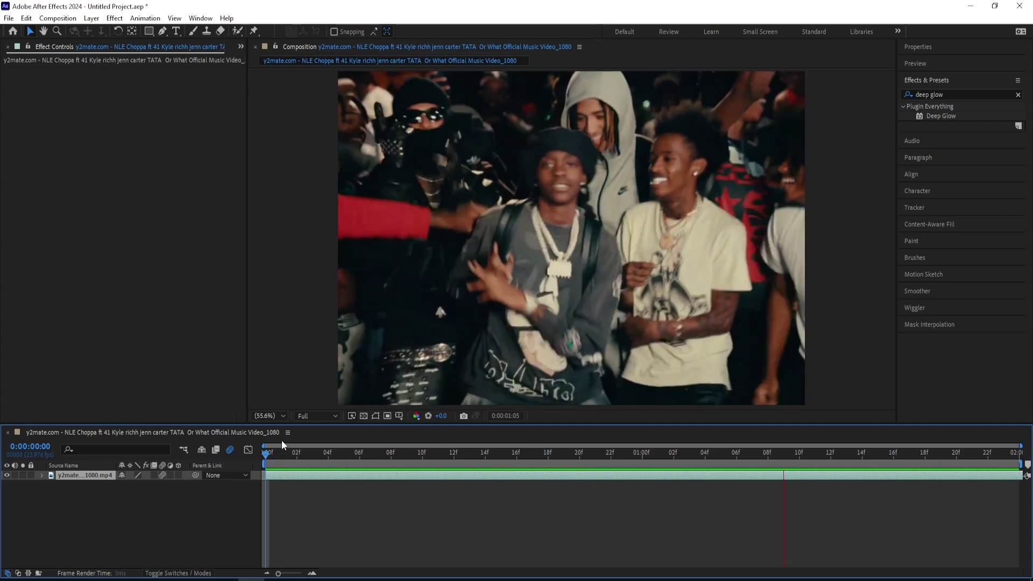
key("space")
left_click(953, 93)
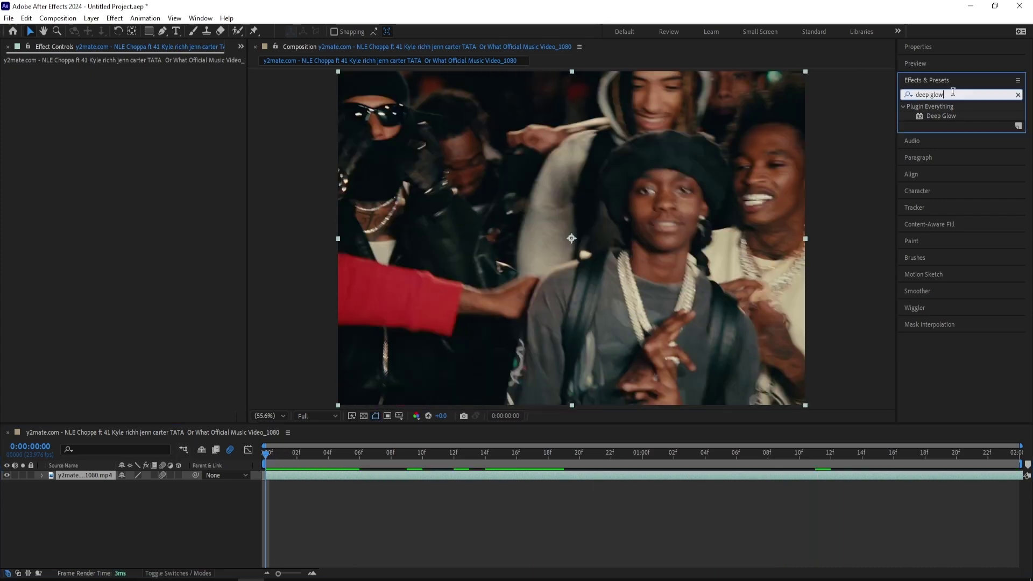
key("BackSpace")
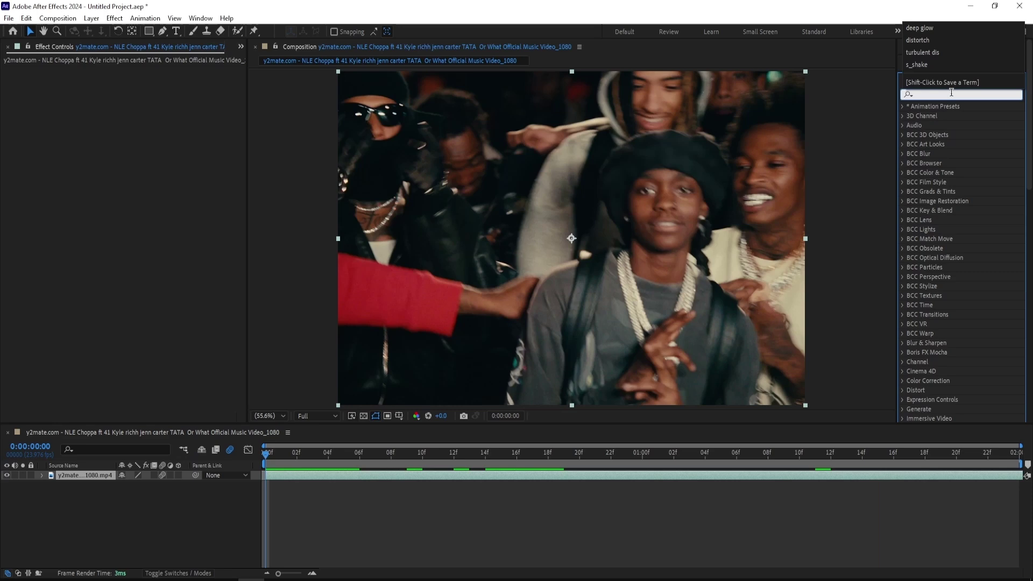
type("s_shake")
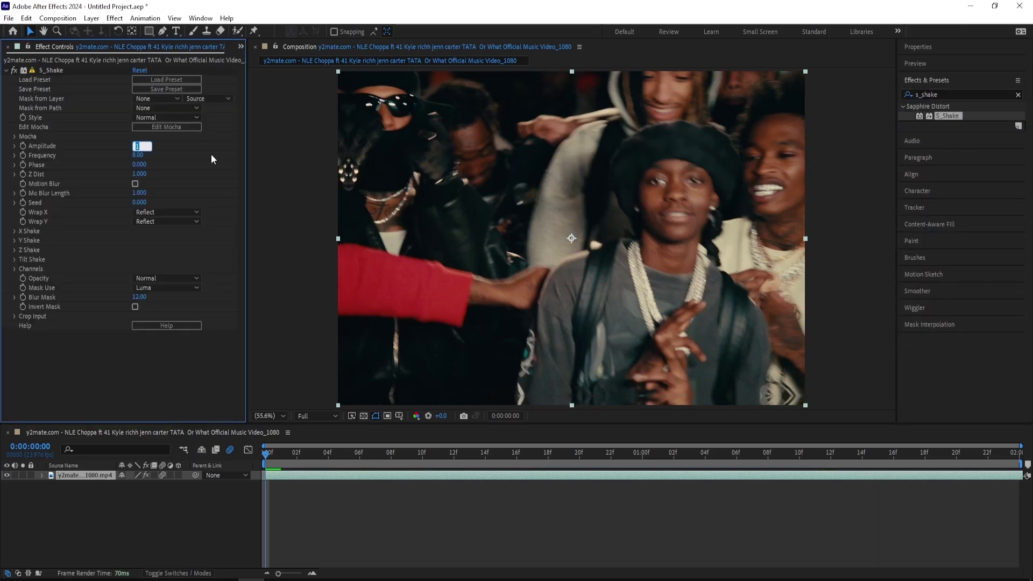
Set S_Shake Amplitude to 1.2 and Frequency to 23, and turn on Motion Blur
left_click(140, 147)
key("Return")
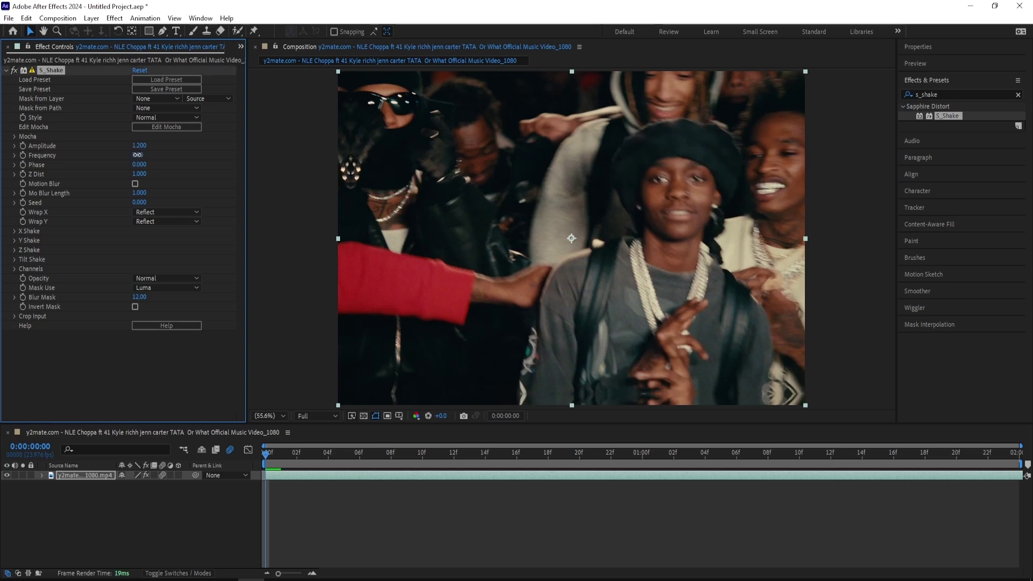
left_click_drag(138, 155, 221, 159)
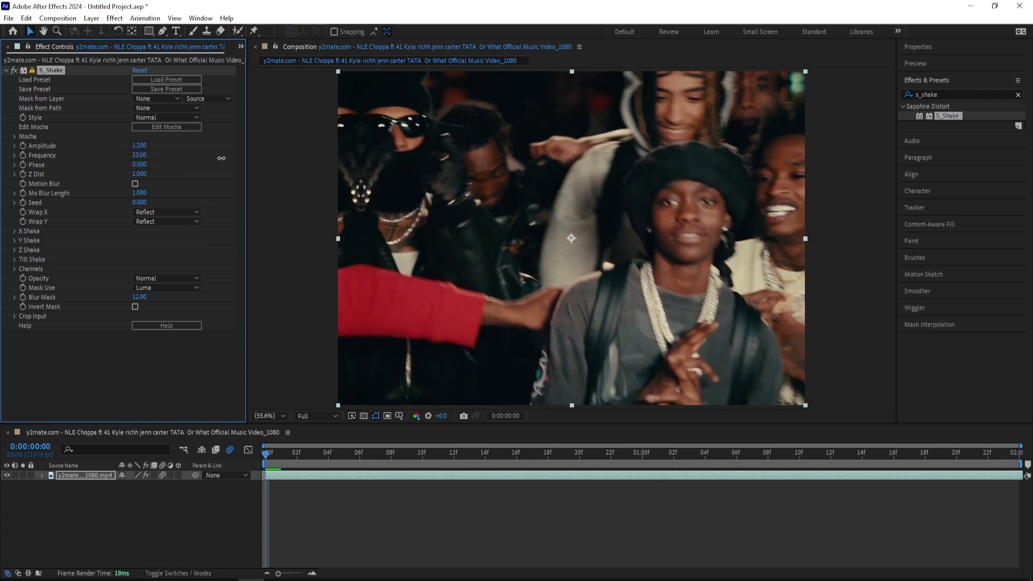
left_click(136, 183)
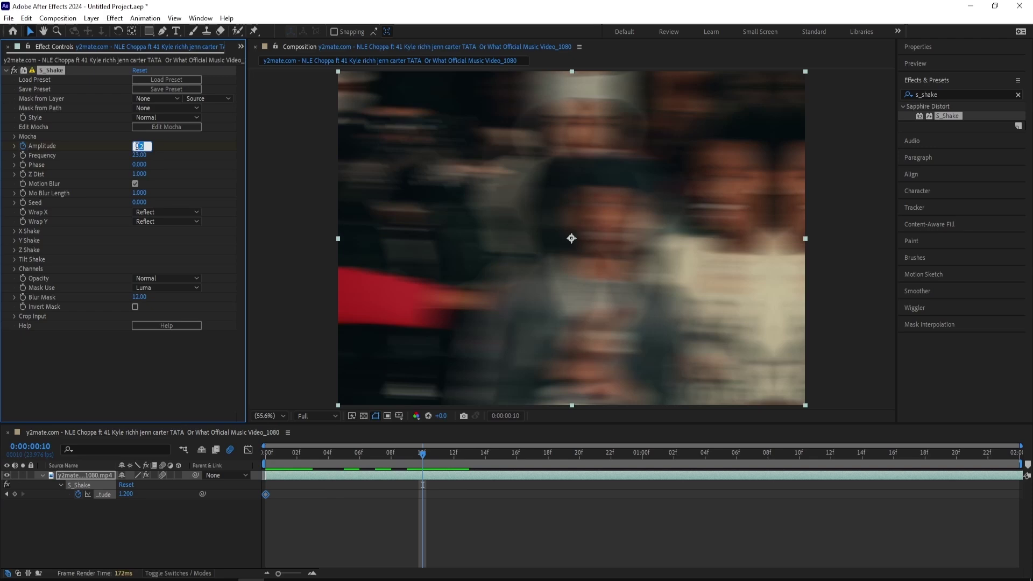
Set the S_Shake Amplitude to 0 at frame 10, preview from the start, then deselect the layer
type("0")
left_click(428, 453)
key("Home")
key("space")
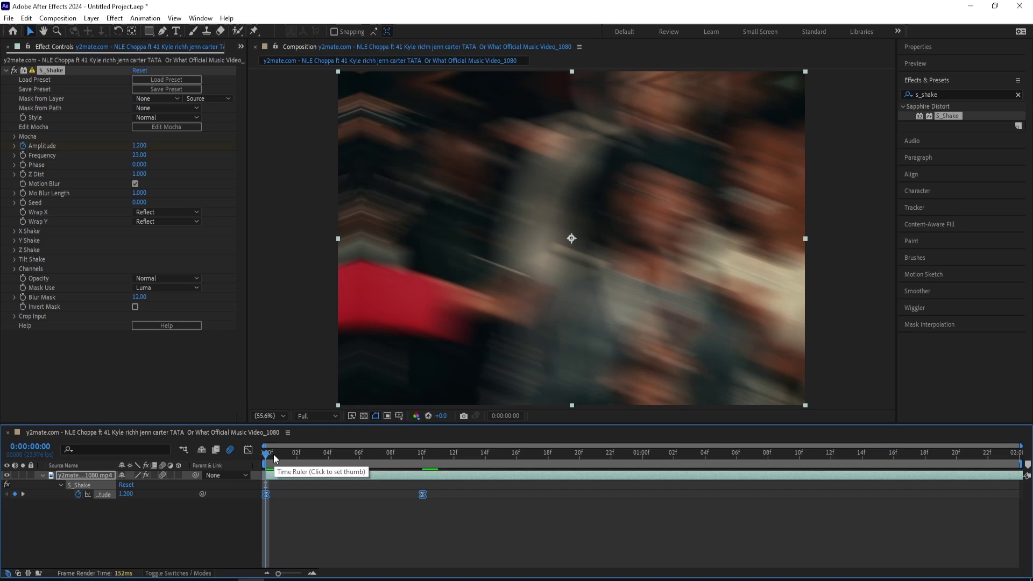
left_click(281, 505)
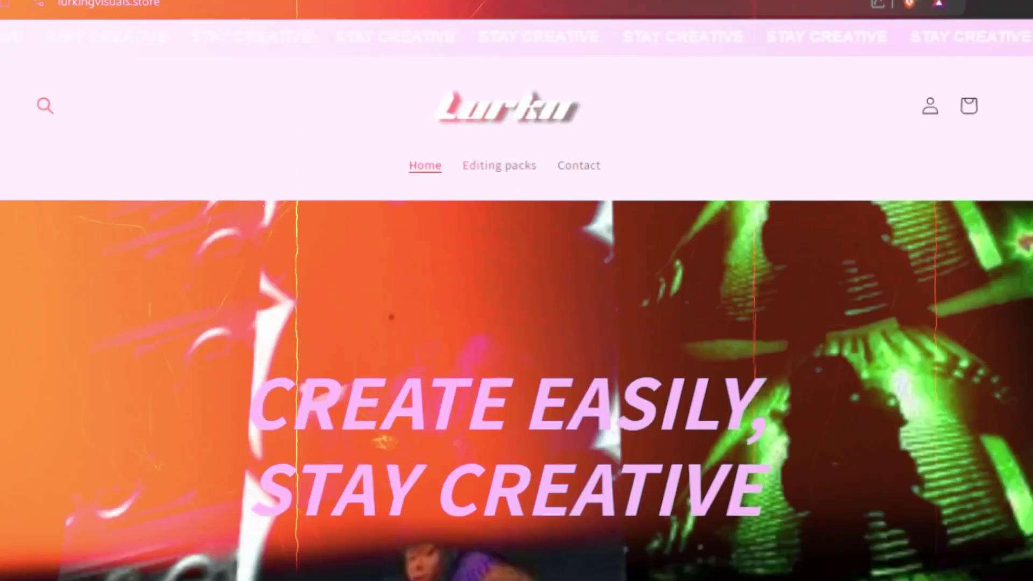
scroll(1028, 463, "down", 1)
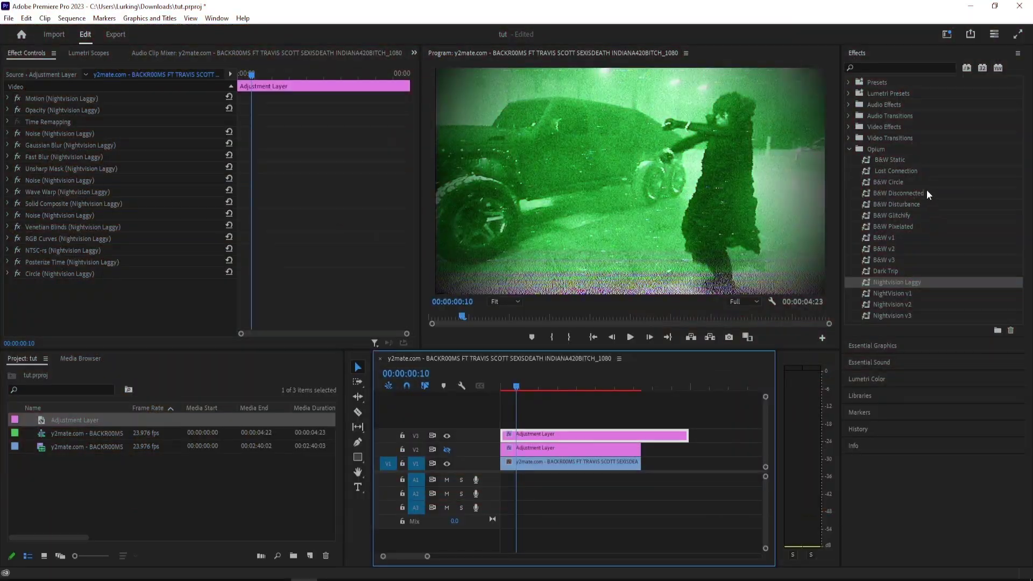
Undo Nightvision Laggy and apply the B&W Static preset to the V3 adjustment layer
key("ctrl+z")
left_click_drag(909, 160, 574, 436)
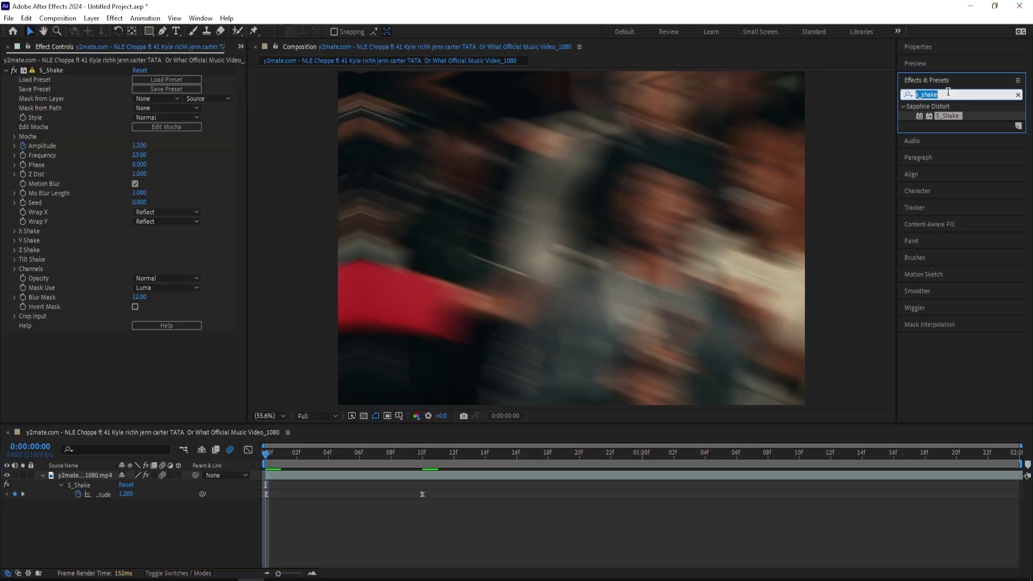
Apply Turbulent Displace with Amount 124 and Size 300
type("turbulent dis")
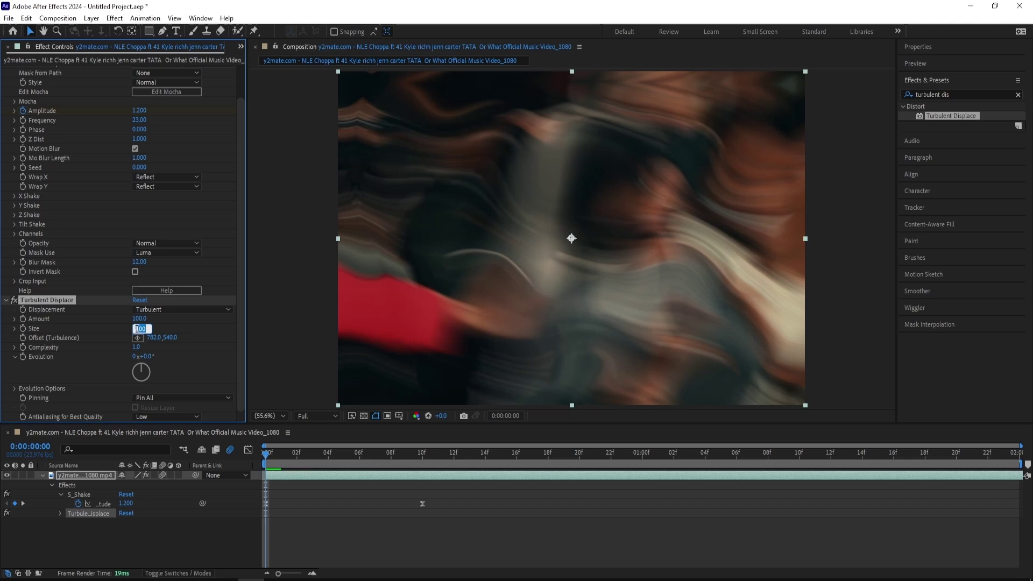
type("300")
key("Return")
left_click_drag(139, 319, 162, 318)
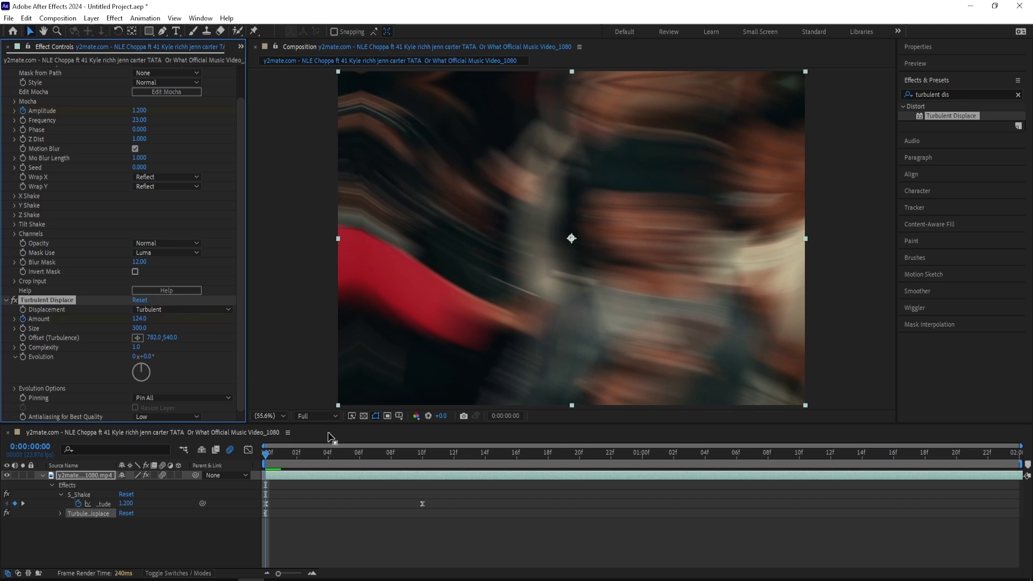
Keyframe the displacement Amount down to 0 at frame 10, then preview from the first frame
left_click_drag(266, 454, 422, 470)
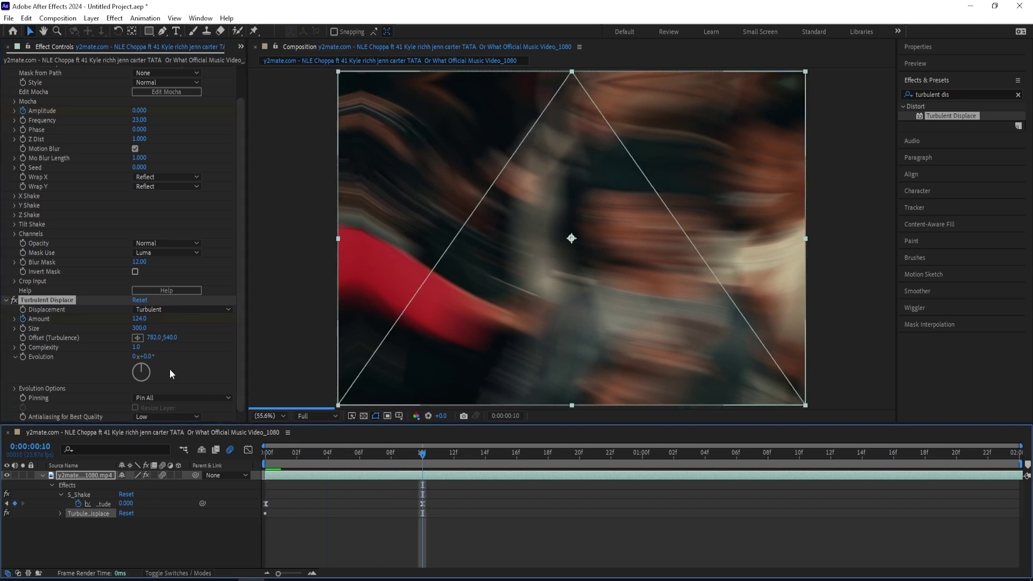
left_click(141, 319)
type("0")
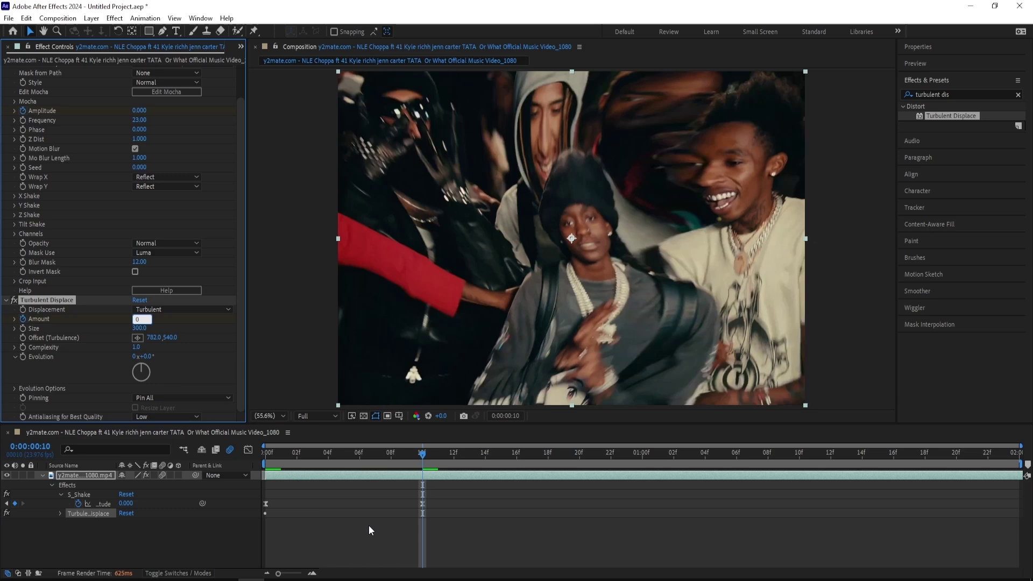
left_click(370, 526)
left_click_drag(415, 453, 162, 457)
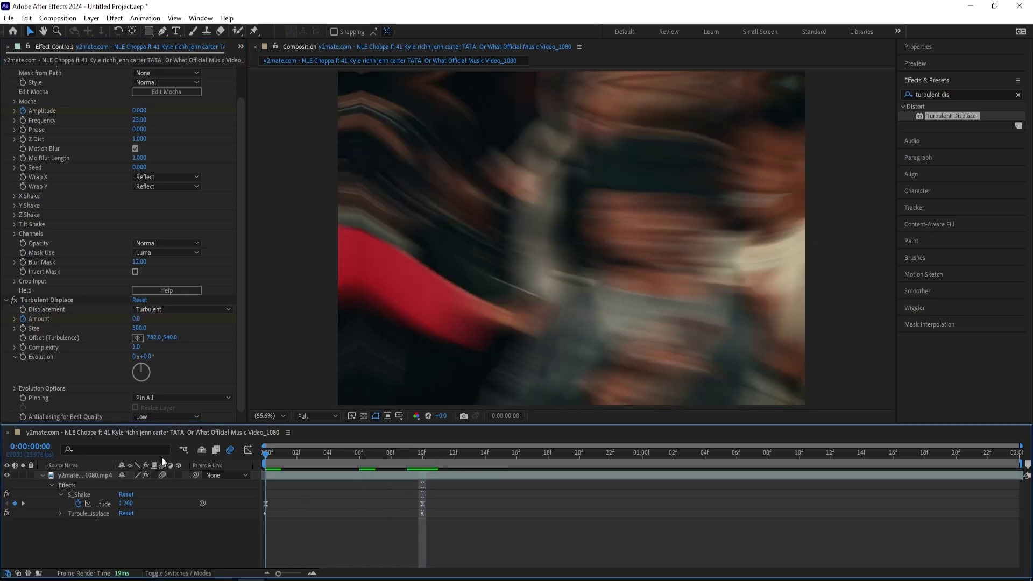
left_click(288, 454)
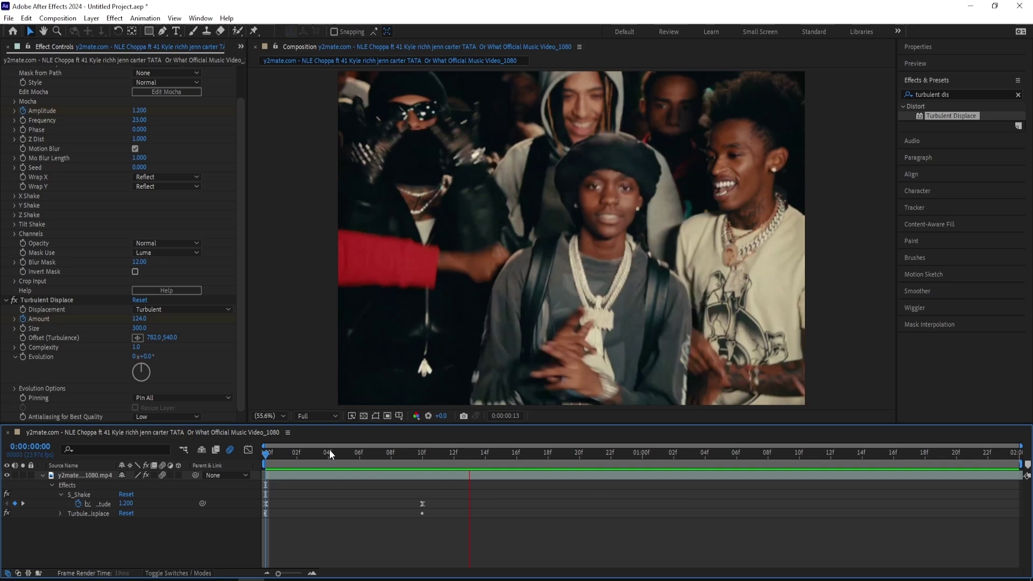
key("space")
Apply S_DistortChroma to the music video layer and set Blur Lens to 300
left_click(951, 95)
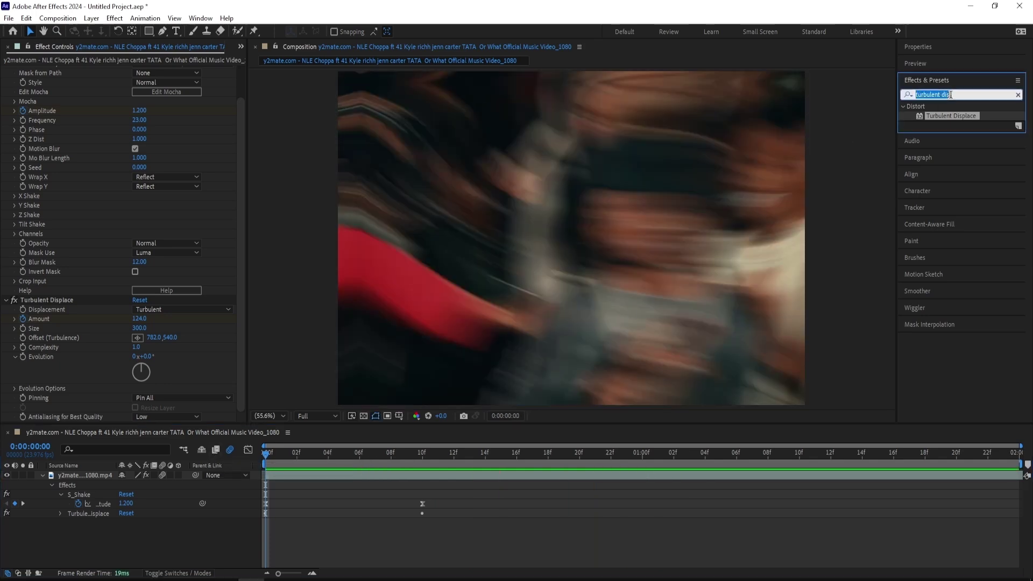
type("distor")
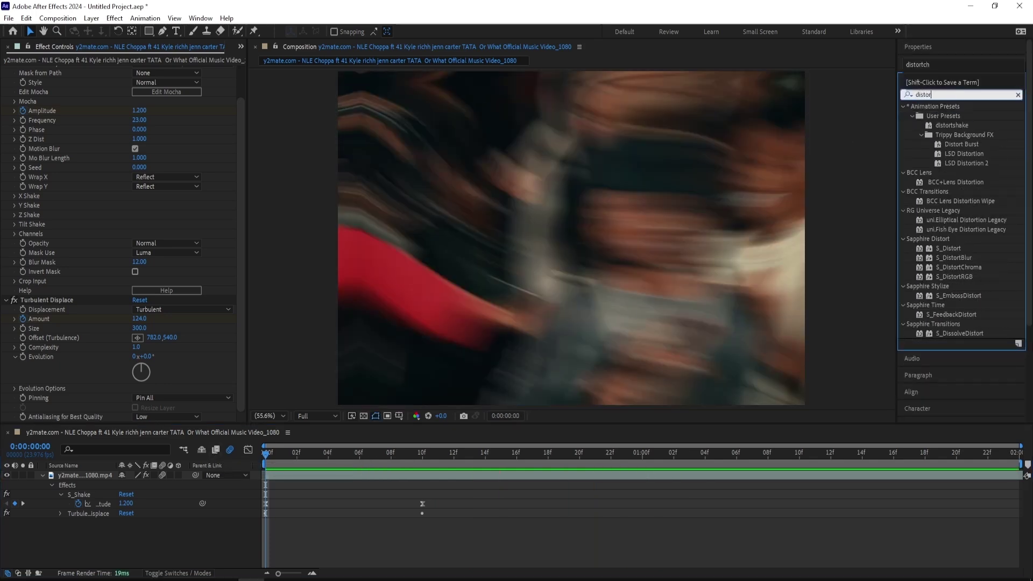
type("tchr")
left_click_drag(959, 116, 25, 228)
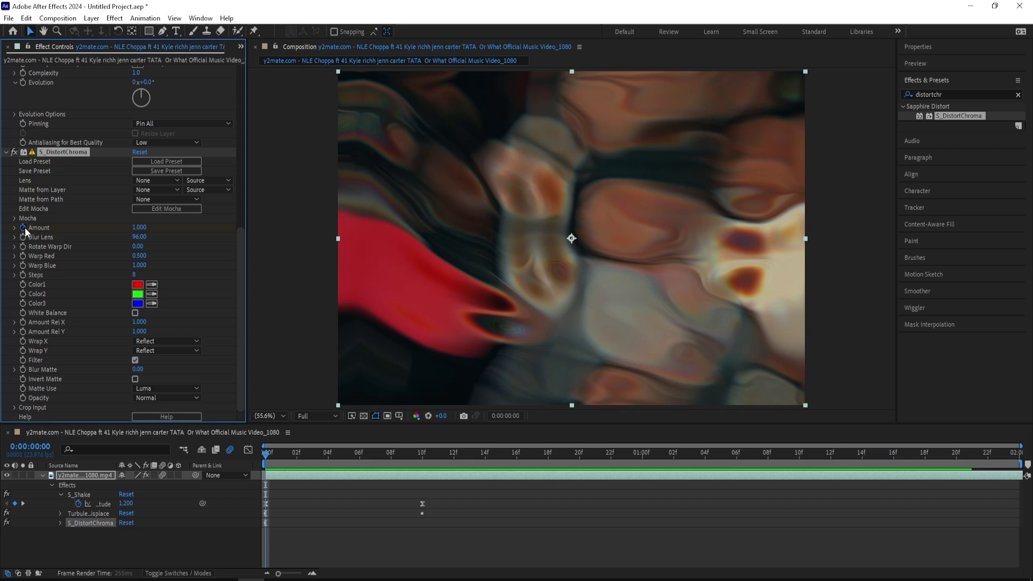
left_click(140, 236)
key("Return")
Set the S_DistortChroma Amount to 0 at frame 10, then preview the intro
left_click_drag(265, 454, 423, 454)
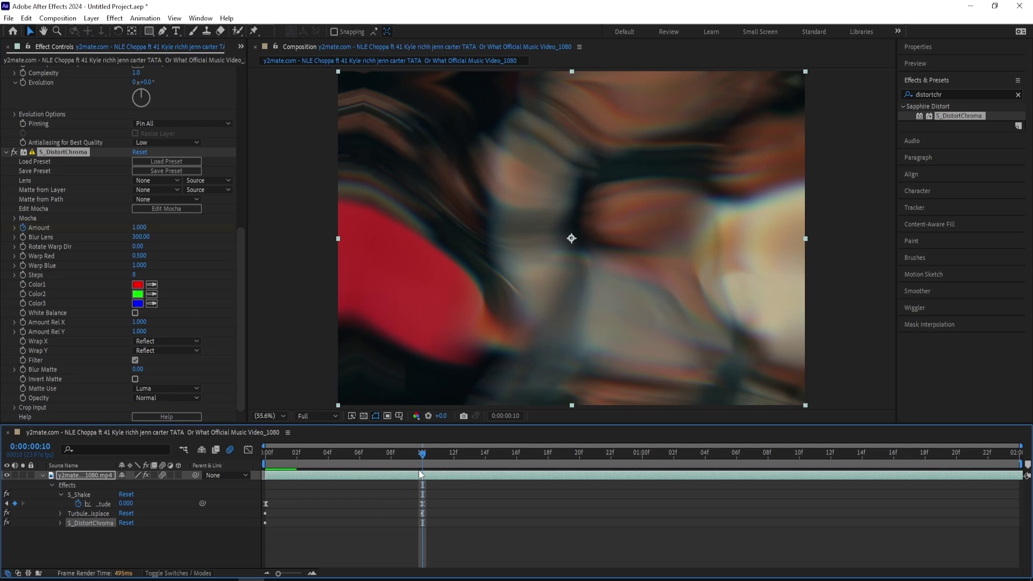
left_click(141, 227)
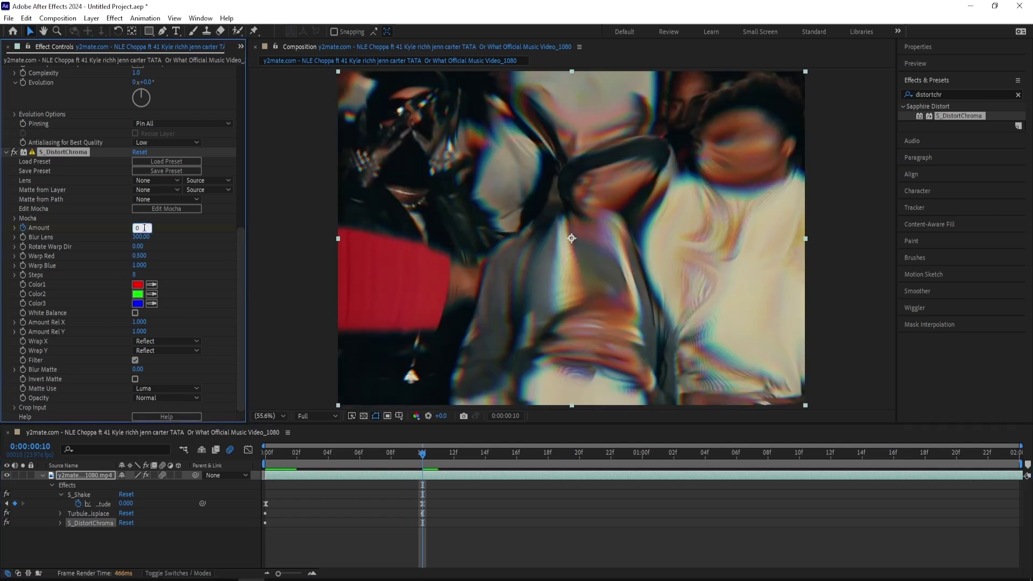
type("0")
key("Return")
key("Home")
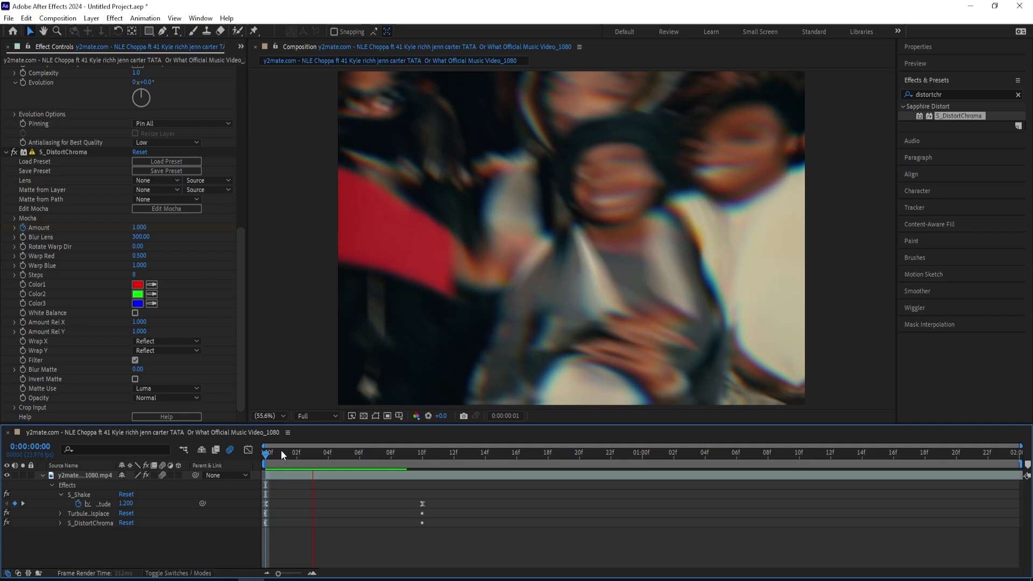
key("space")
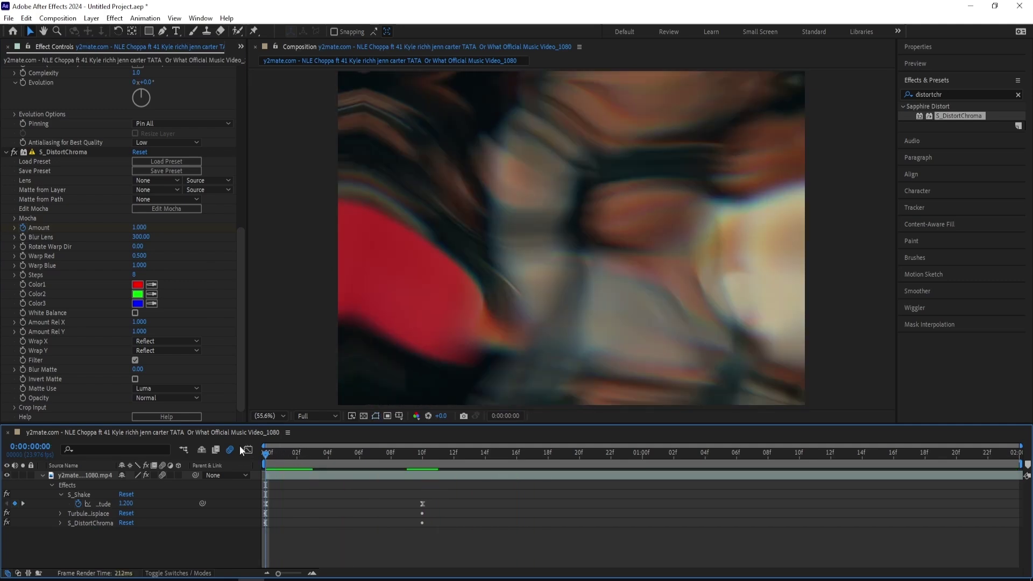
left_click(335, 471)
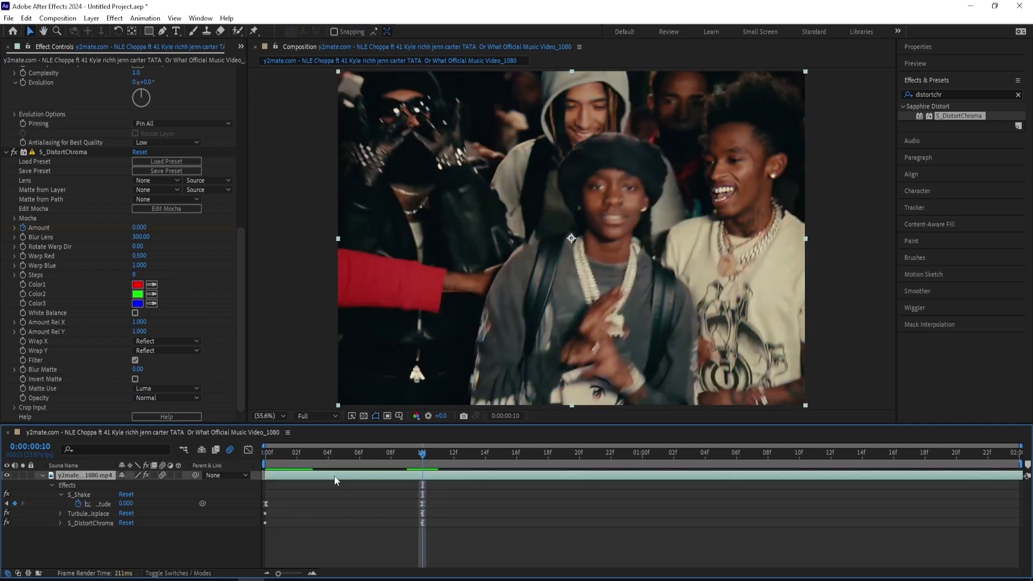
Easy-ease both Amount keyframes and pull the first graph handle down for a sharp drop-off
key("u")
key("u")
scroll(444, 518, "down", 2)
left_click_drag(444, 533, 266, 512)
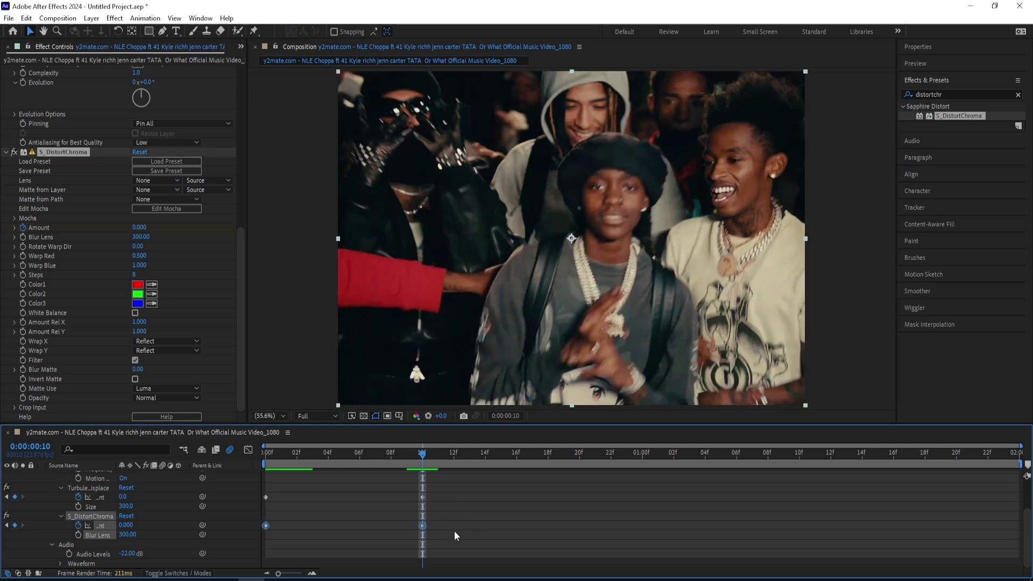
key("F9")
left_click(248, 449)
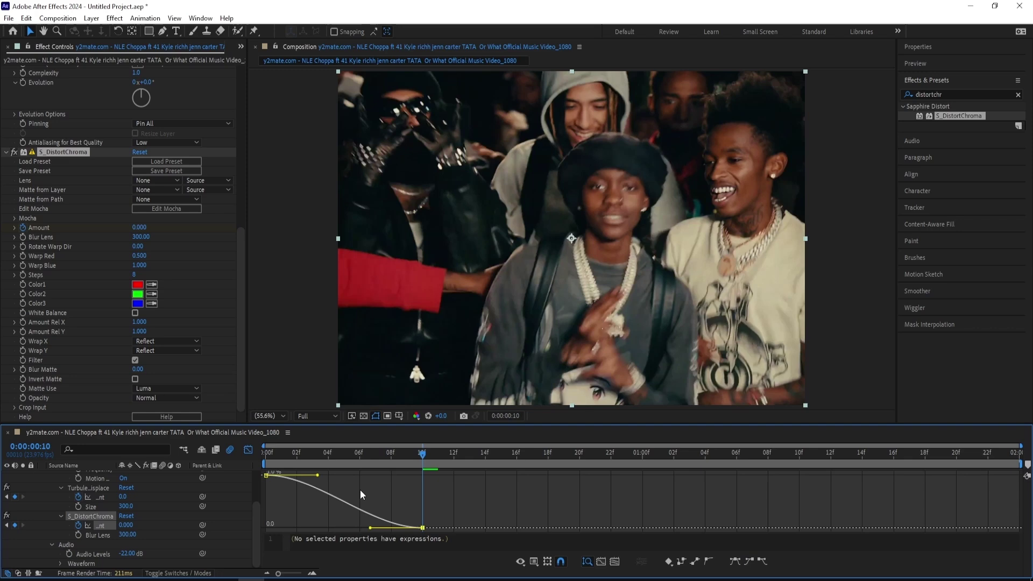
left_click_drag(318, 475, 247, 518)
key("space")
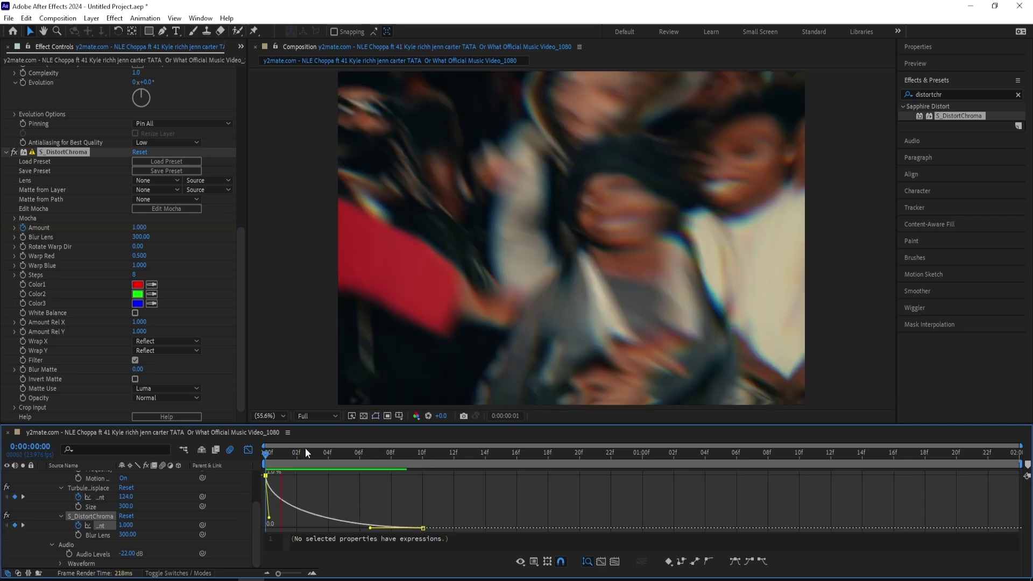
left_click(265, 457)
key("space")
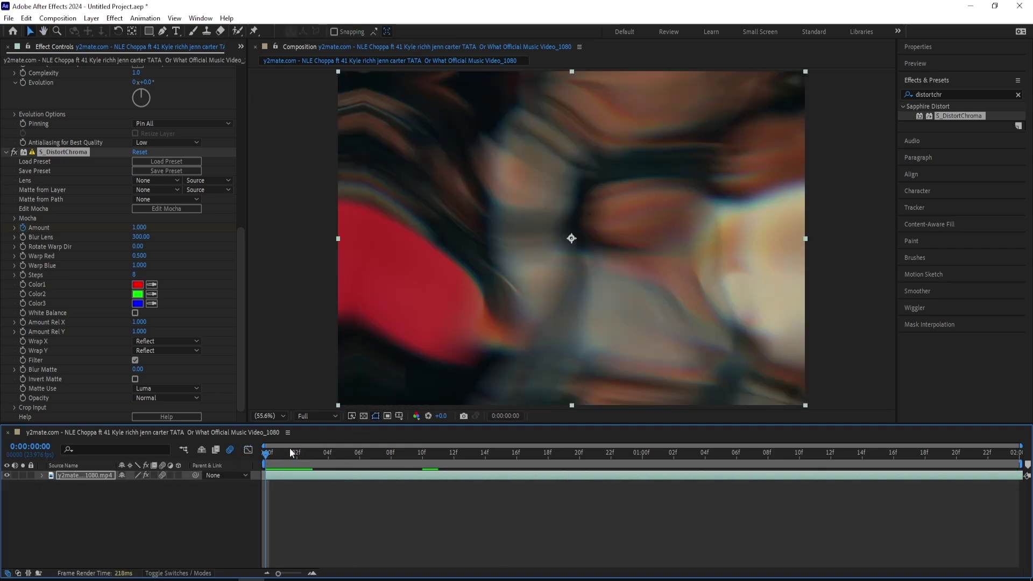
Apply Deep Glow with Threshold at 70% and raise Exposure to 2.33
double_click(960, 92)
type("dee")
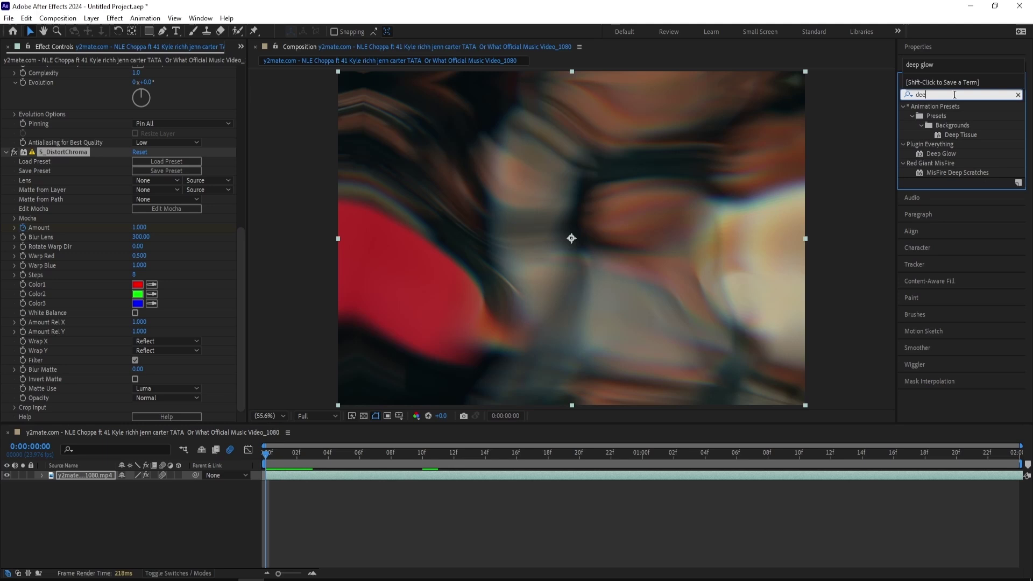
type("p glow")
key("Return")
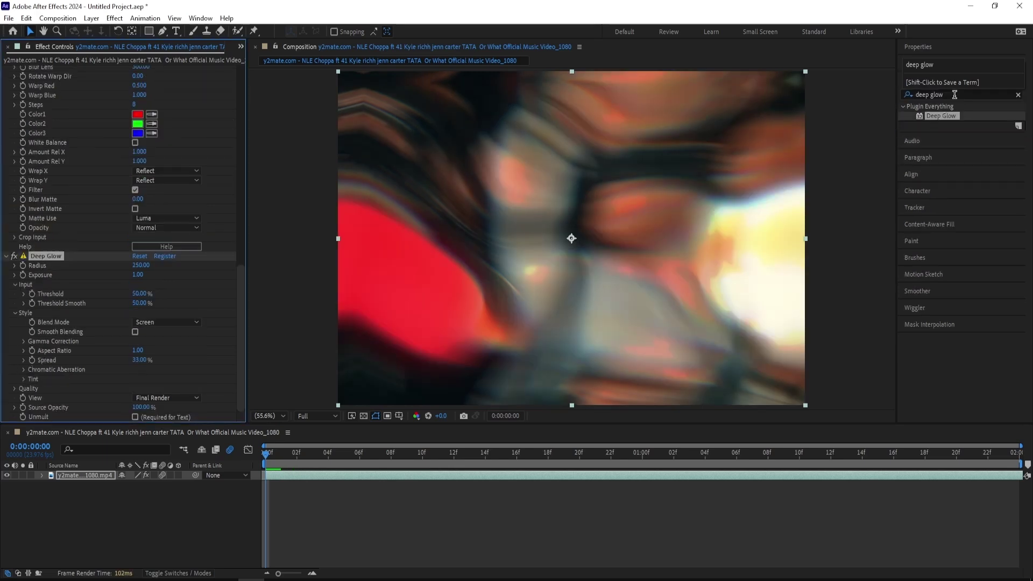
left_click(141, 294)
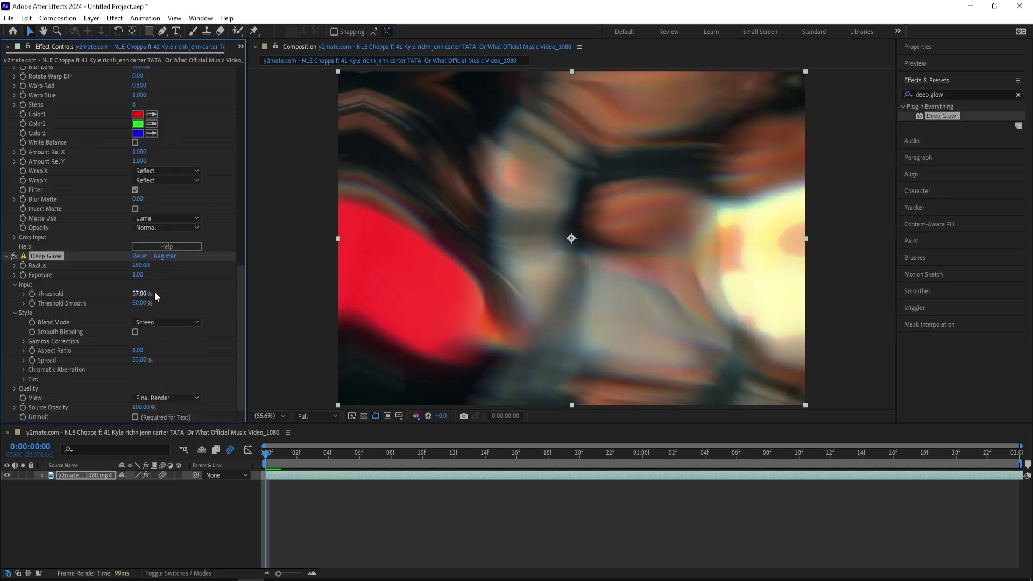
left_click_drag(148, 294, 177, 274)
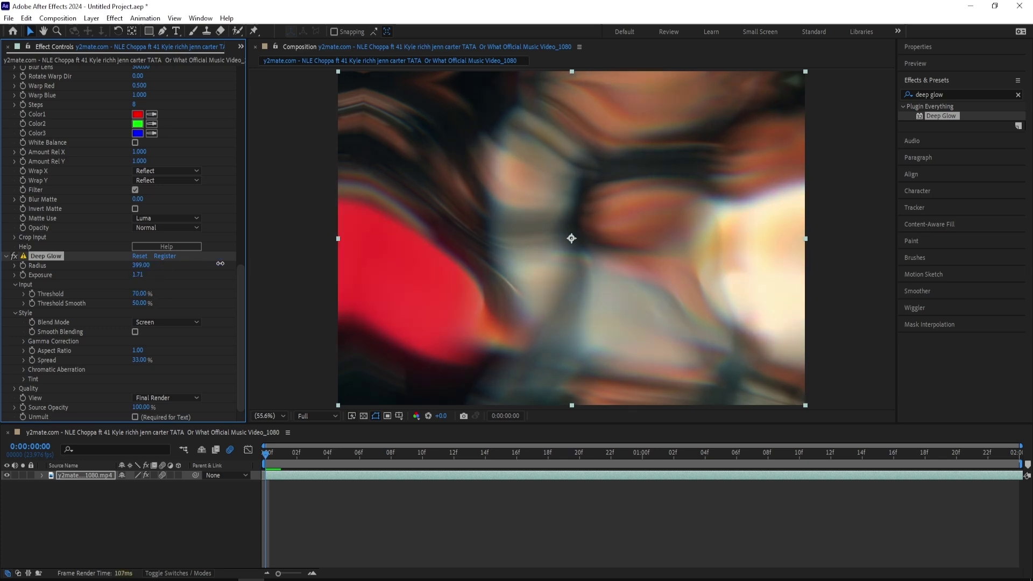
left_click_drag(139, 274, 179, 275)
Keyframe Deep Glow Exposure from 2.33 at the first frame to 0 at frame 12
left_click(22, 275)
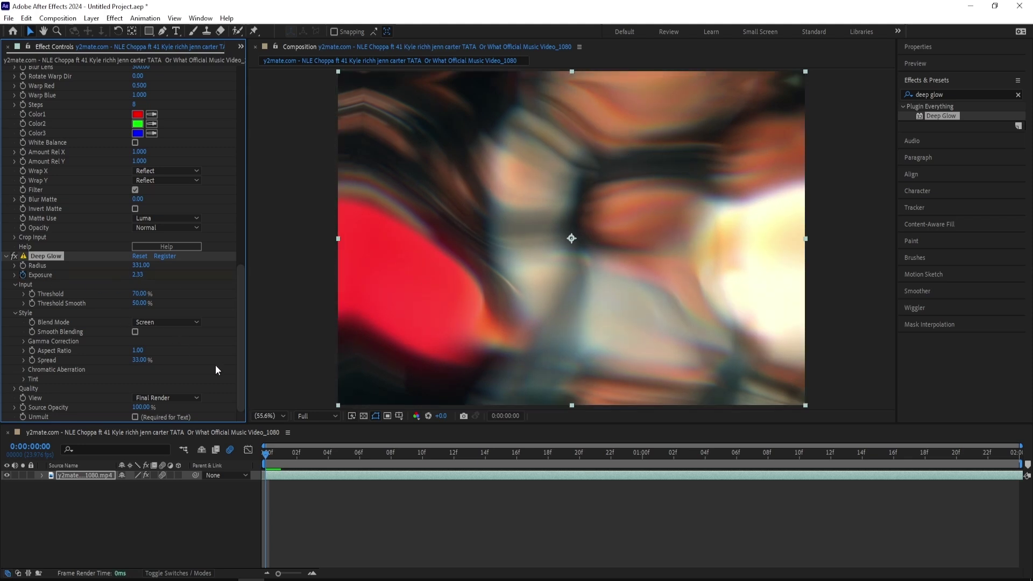
left_click(375, 452)
left_click_drag(389, 454, 454, 453)
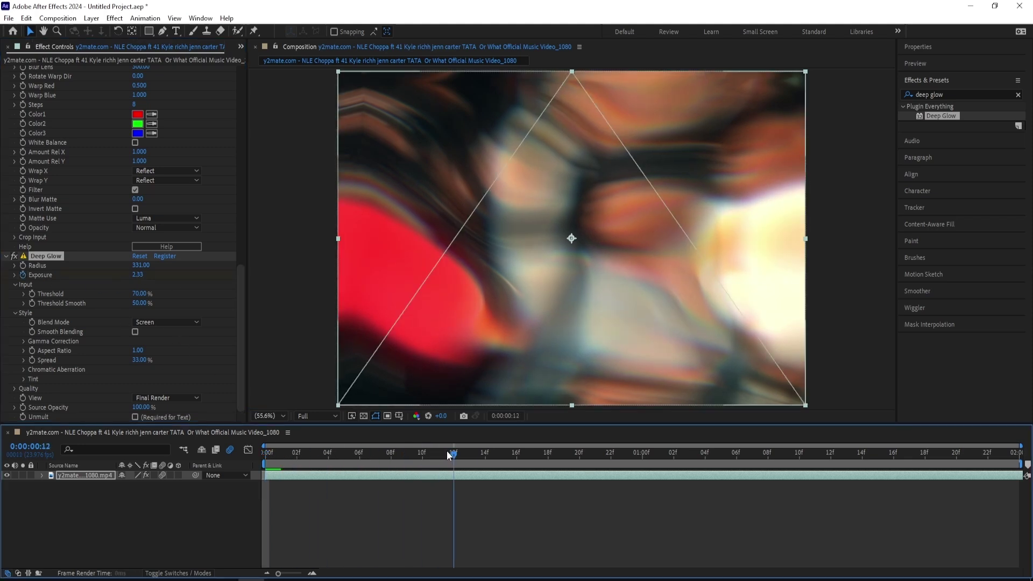
left_click(139, 275)
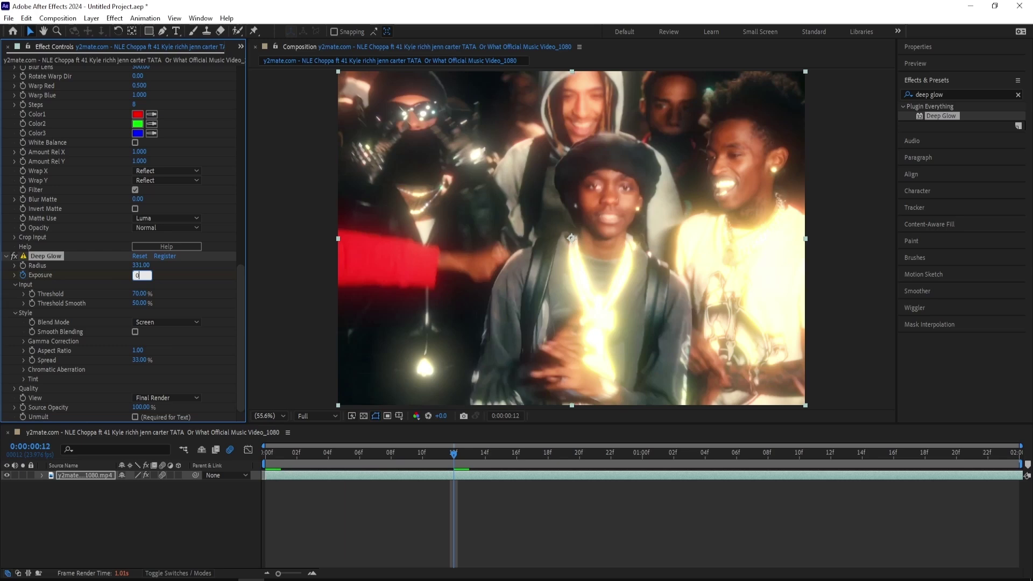
key("Return")
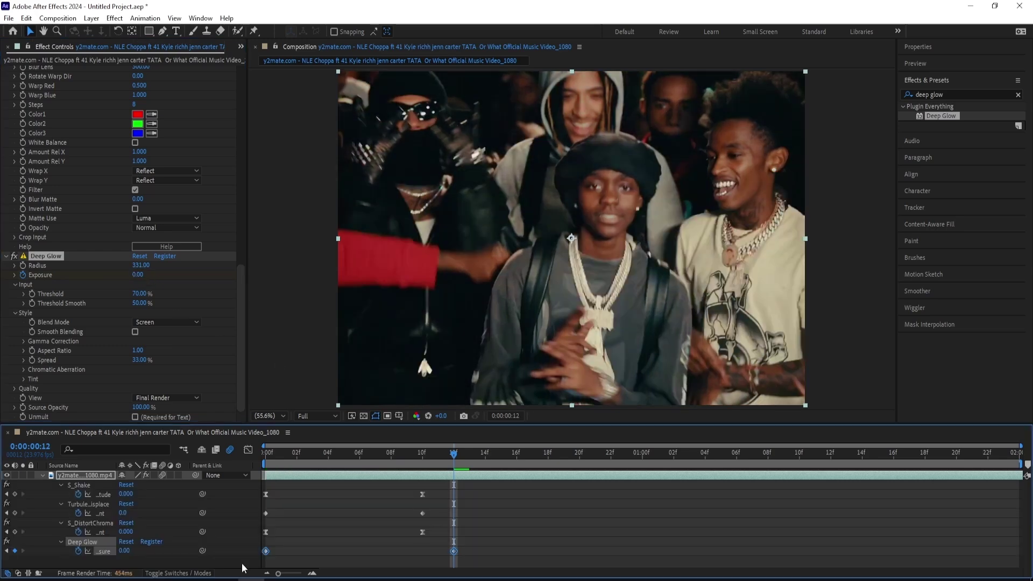
Easy-ease the Exposure keyframes and steepen the curve after frame 0, previewing the glow fade
key("F9")
left_click(248, 450)
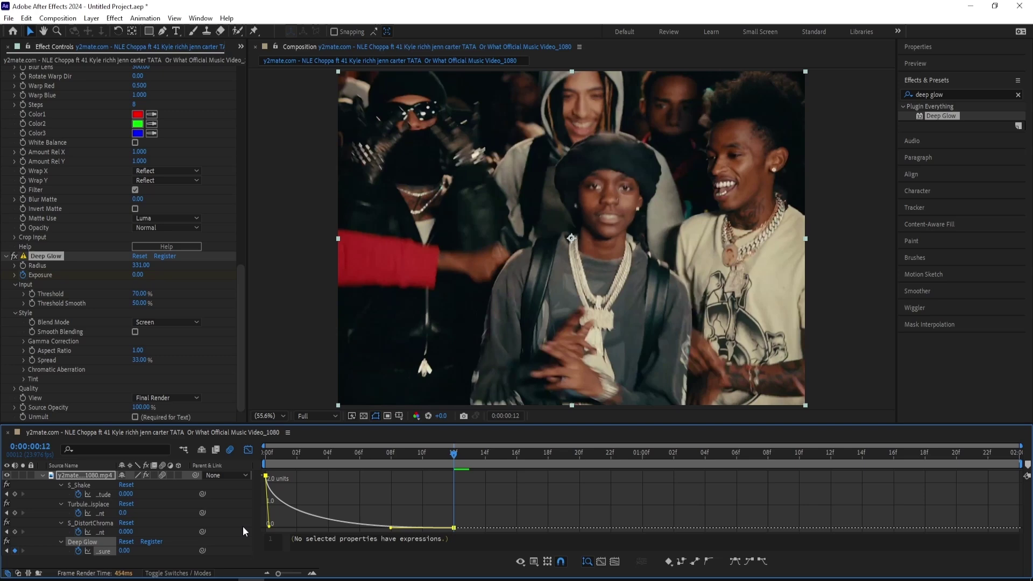
key("Home")
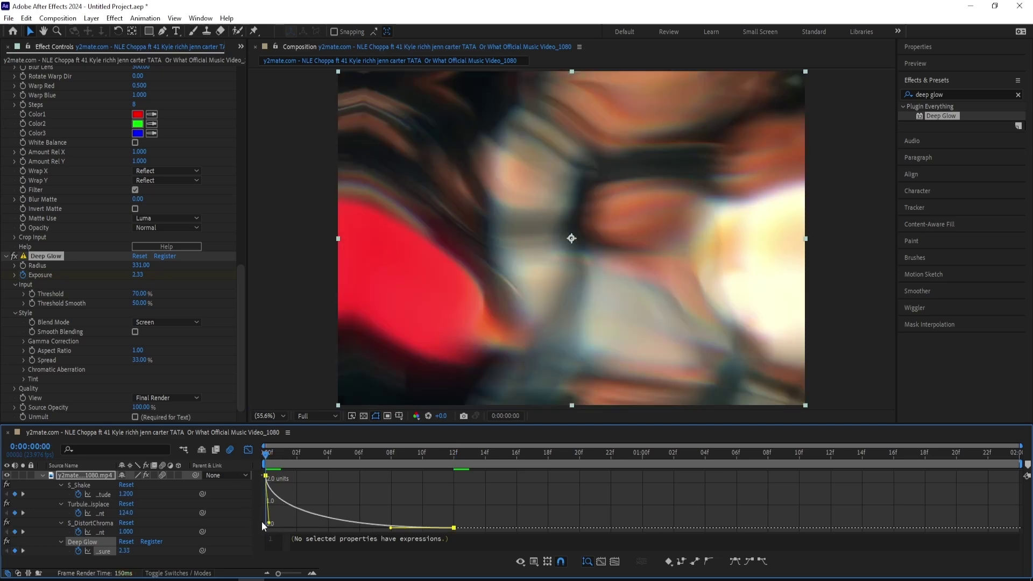
left_click_drag(261, 521, 263, 515)
key("space")
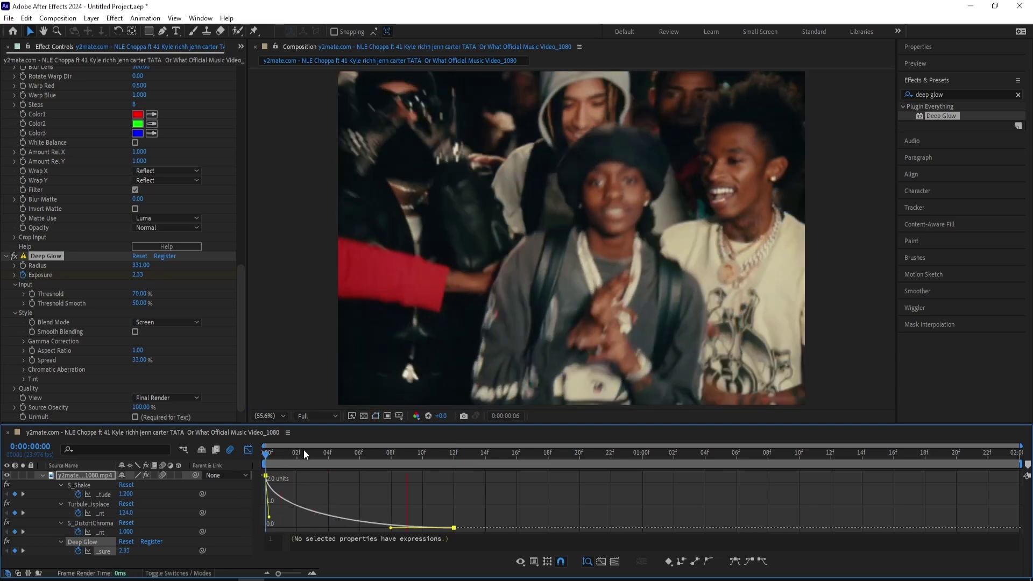
key("space")
left_click_drag(270, 520, 268, 500)
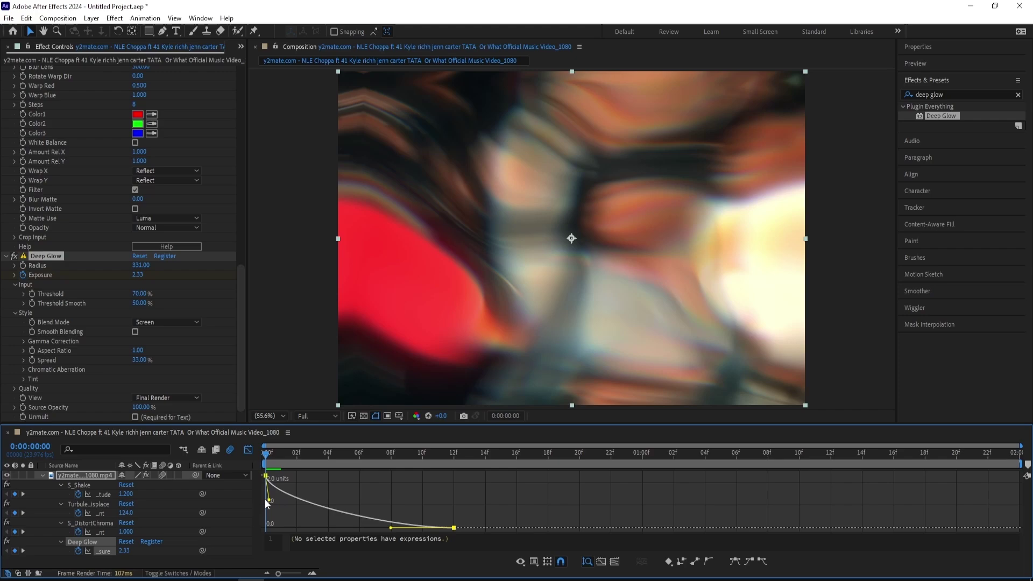
key("space")
key("shift+F3")
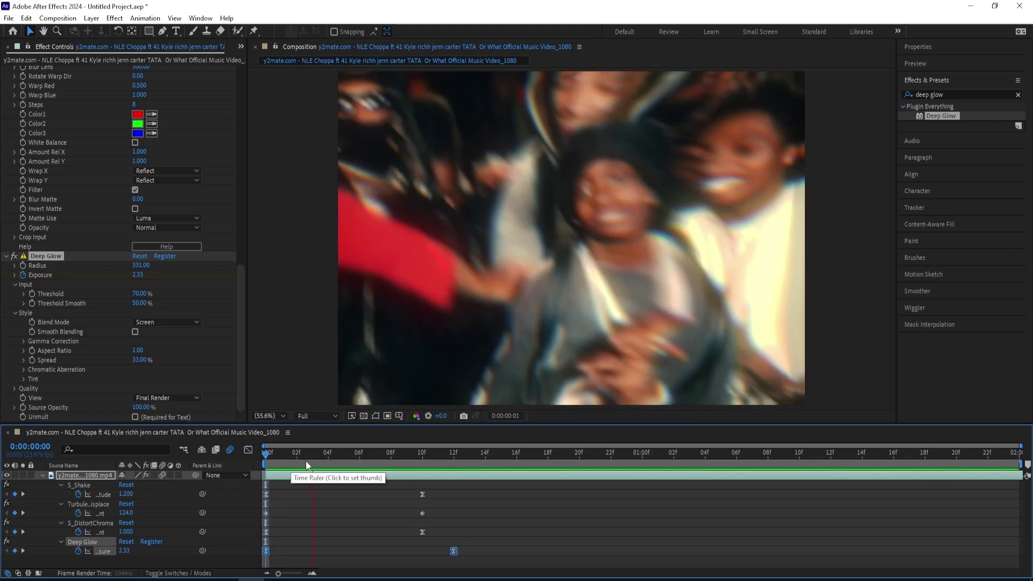